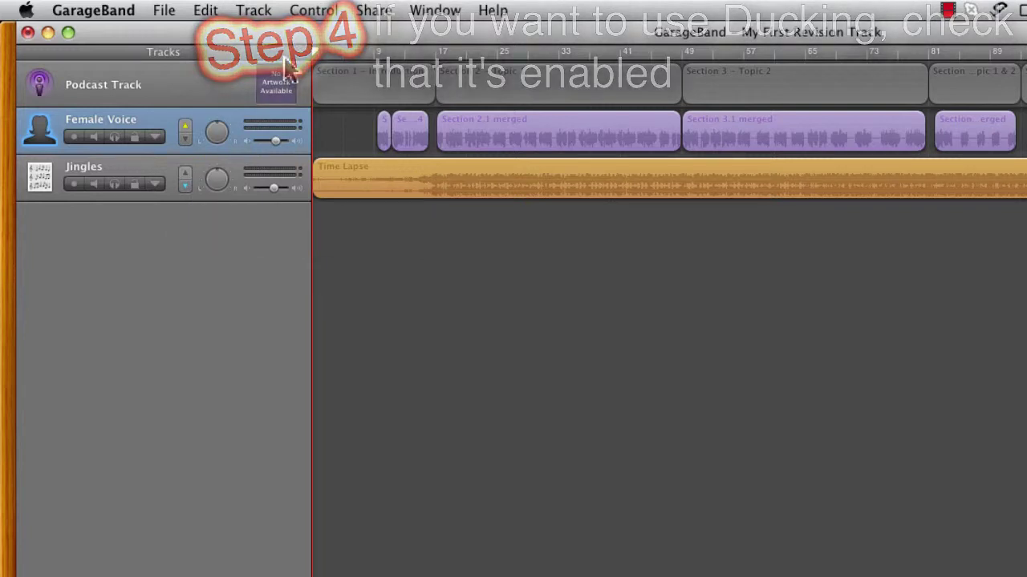
Check that Ducking is enabled for the project, switching it off and back on.
{"action": "left_click", "coordinate": [313, 10]}
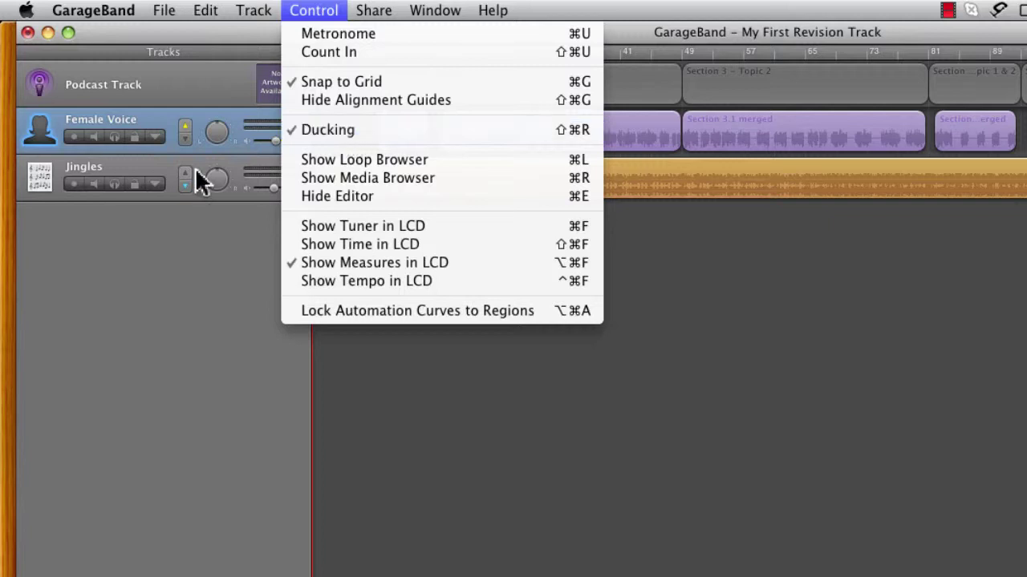
{"action": "left_click", "coordinate": [153, 252]}
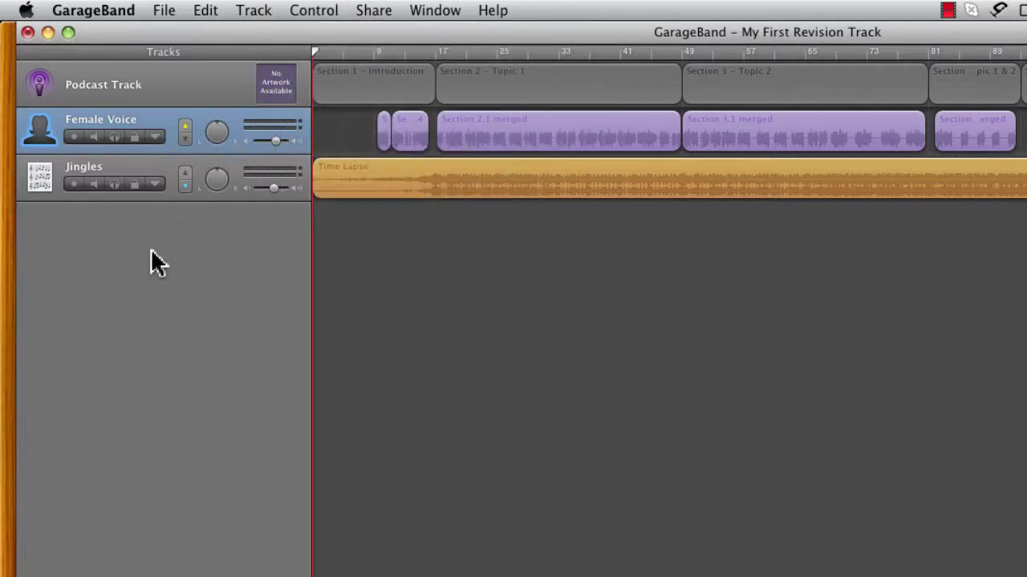
{"action": "key", "text": "shift+super+r"}
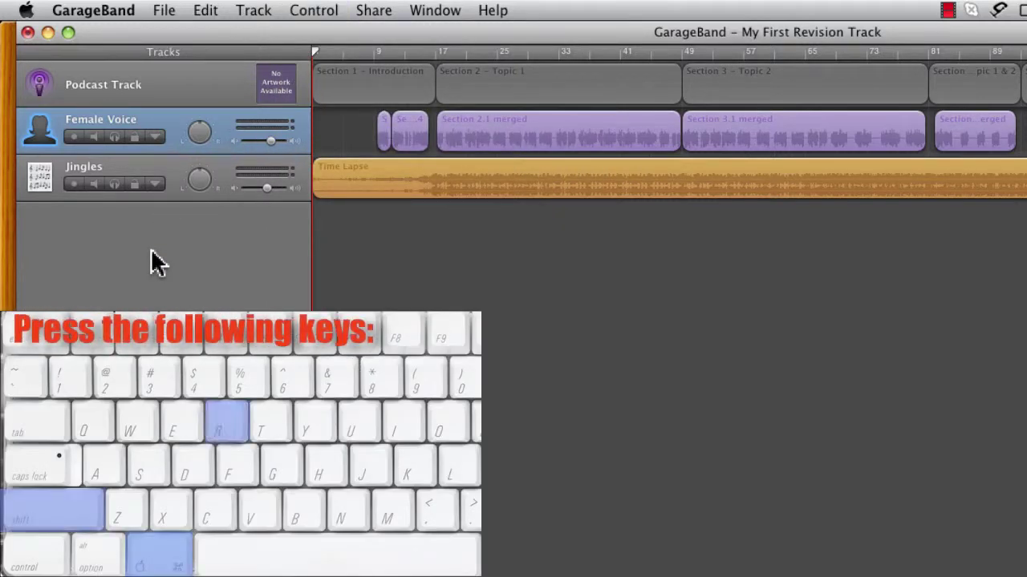
{"action": "key", "text": "shift+super+r"}
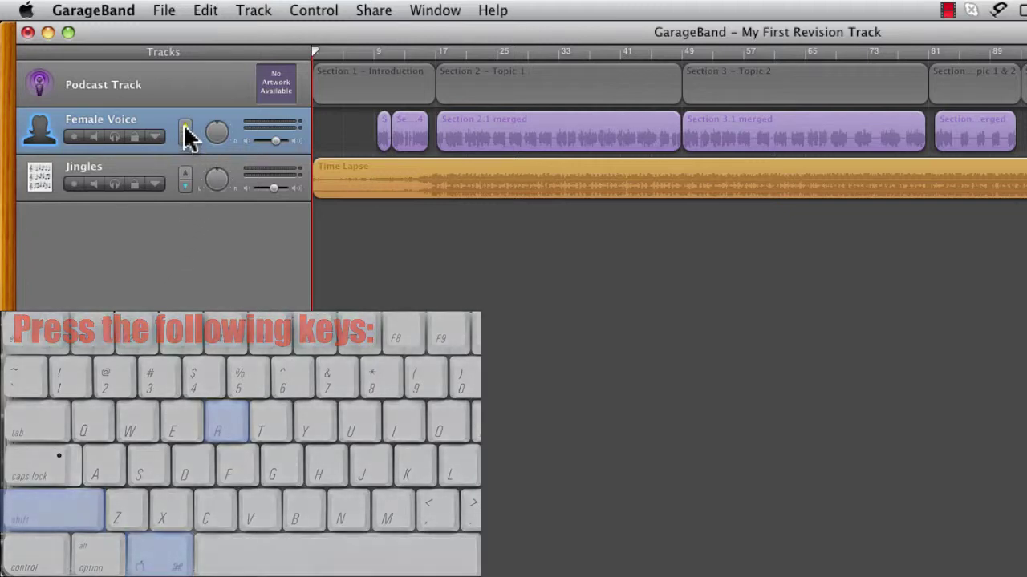
Set the Female Voice track as the lead track and the Jingles track as the ducked track.
{"action": "left_click", "coordinate": [184, 138]}
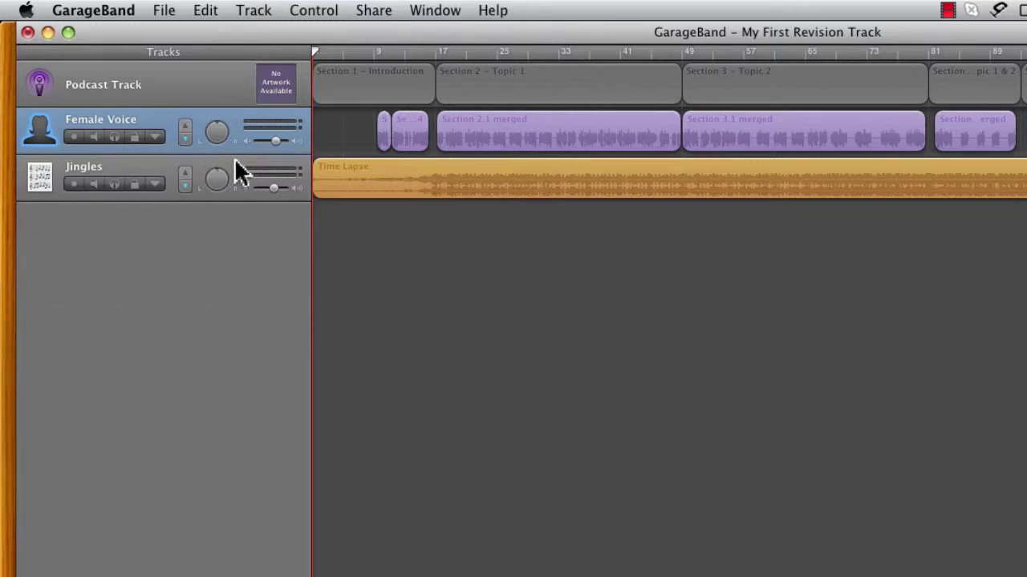
{"action": "left_click", "coordinate": [184, 173]}
{"action": "left_click", "coordinate": [185, 186]}
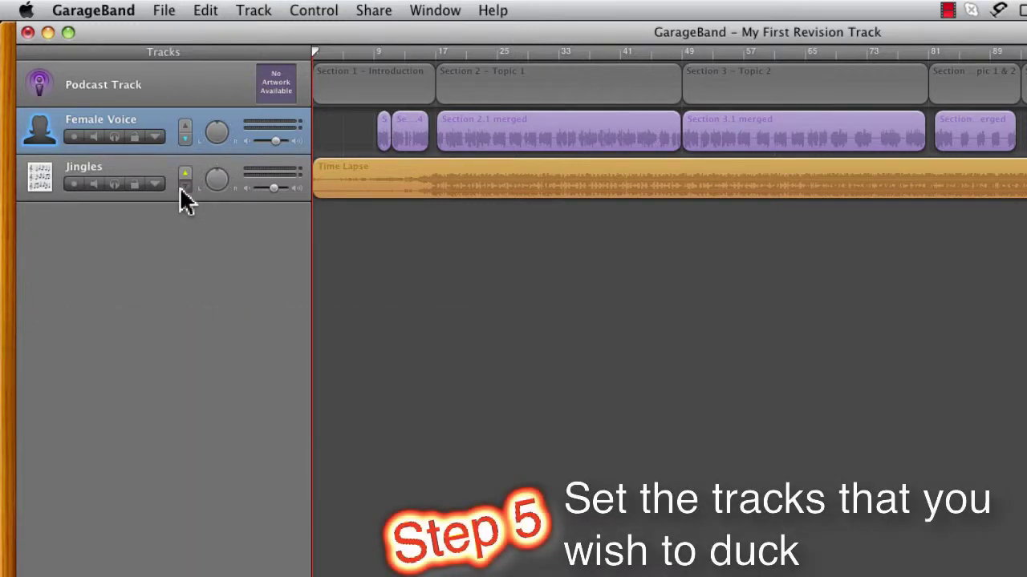
{"action": "left_click", "coordinate": [185, 127]}
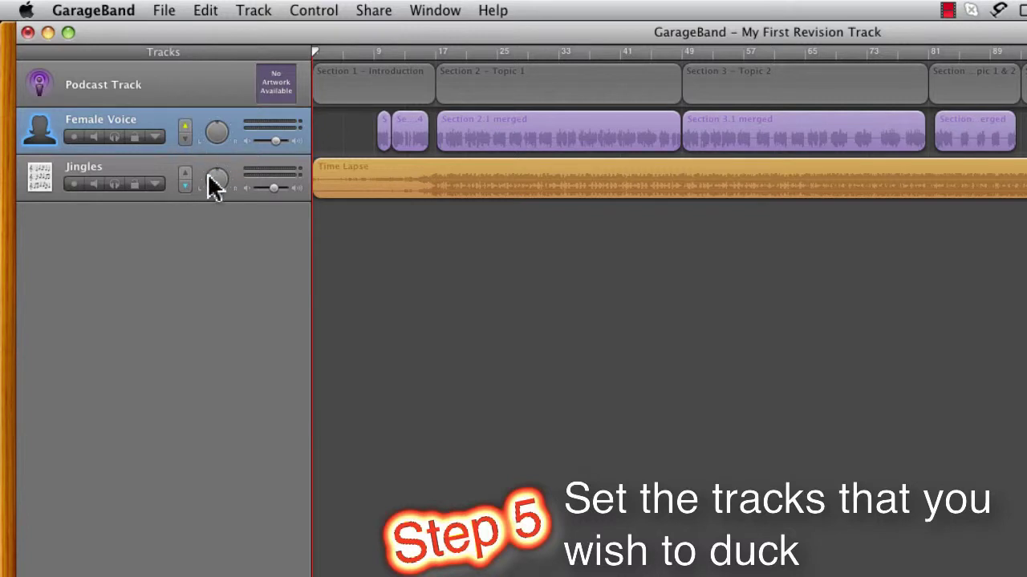
{"action": "left_click", "coordinate": [184, 129]}
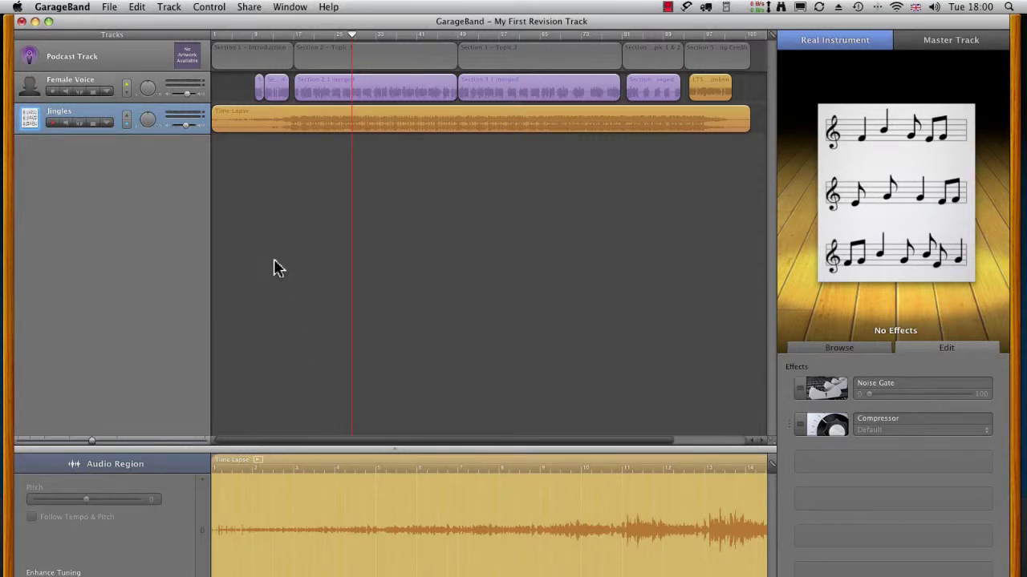
Show the track info for the Master Track and open the settings of its Ducker effect.
{"action": "mouse_move", "coordinate": [859, 148]}
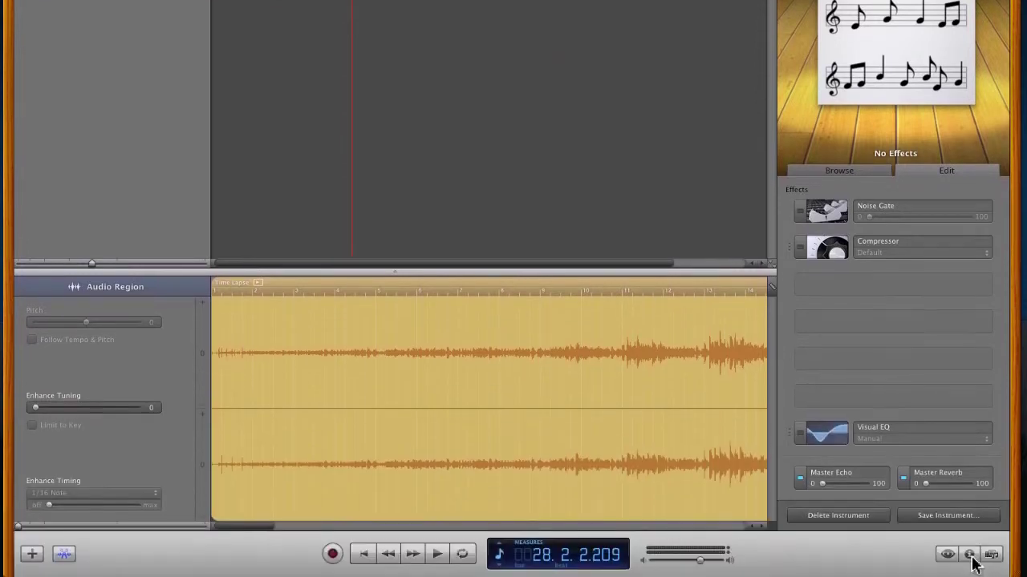
{"action": "left_click", "coordinate": [968, 539]}
{"action": "left_click", "coordinate": [970, 540]}
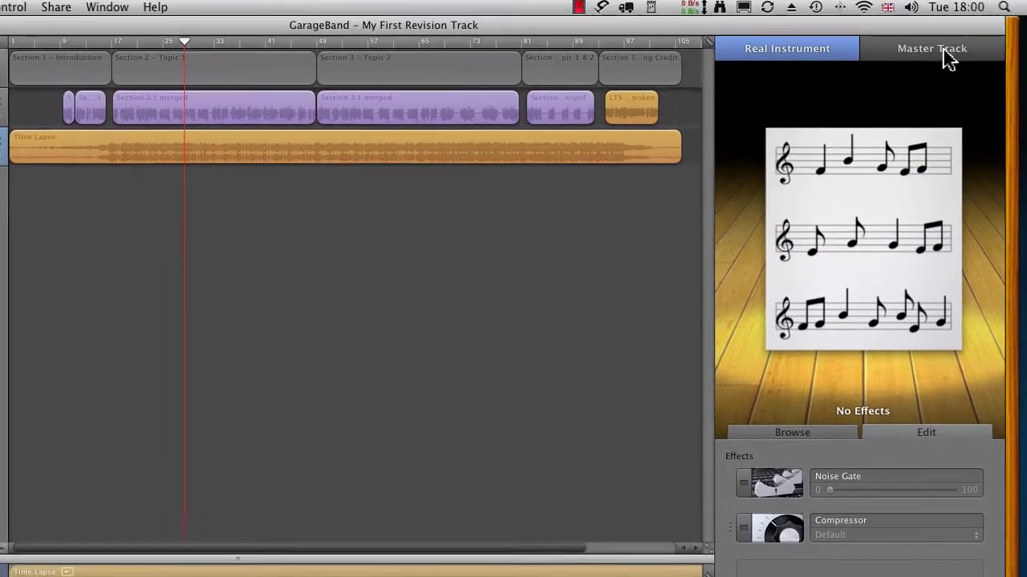
{"action": "left_click", "coordinate": [944, 58]}
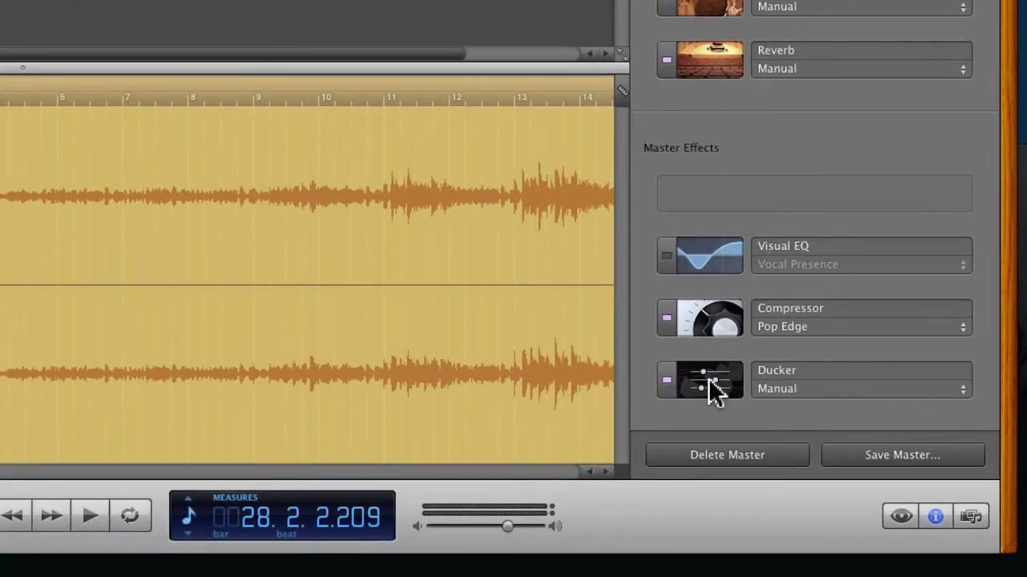
{"action": "left_click", "coordinate": [708, 378]}
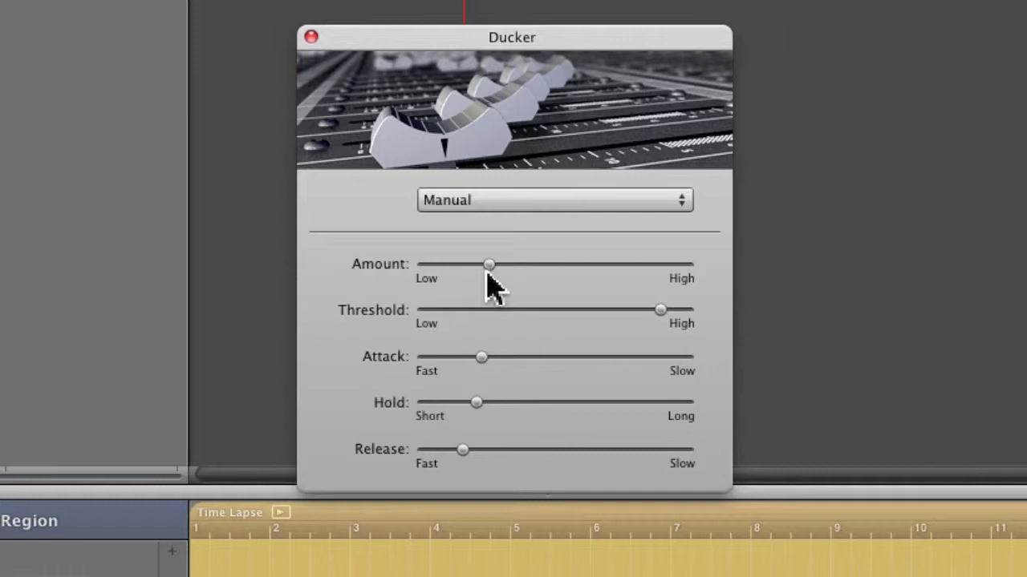
Browse the Ducker presets, keep Manual and lower the Amount slightly.
{"action": "left_click", "coordinate": [487, 203]}
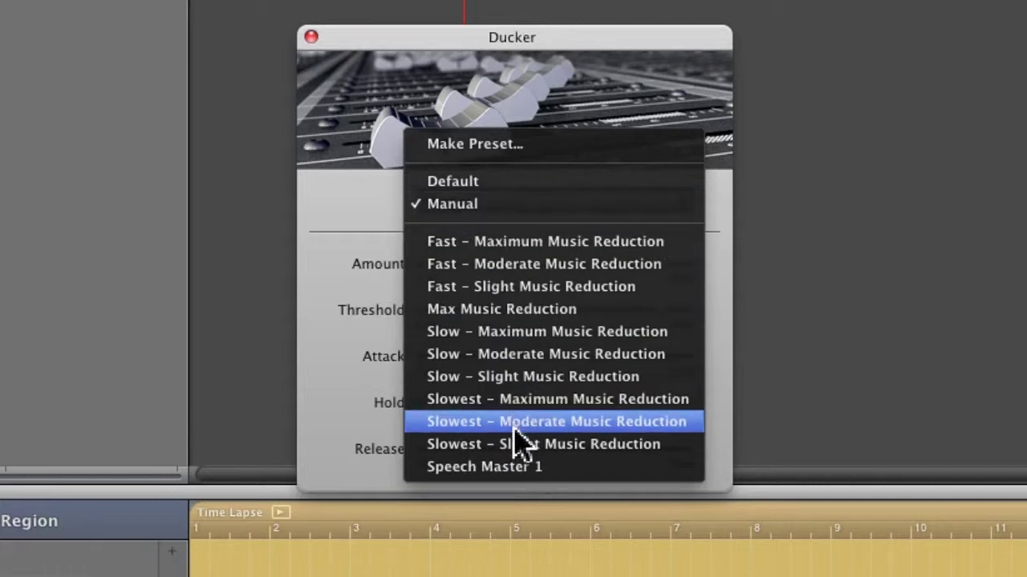
{"action": "left_click", "coordinate": [341, 239]}
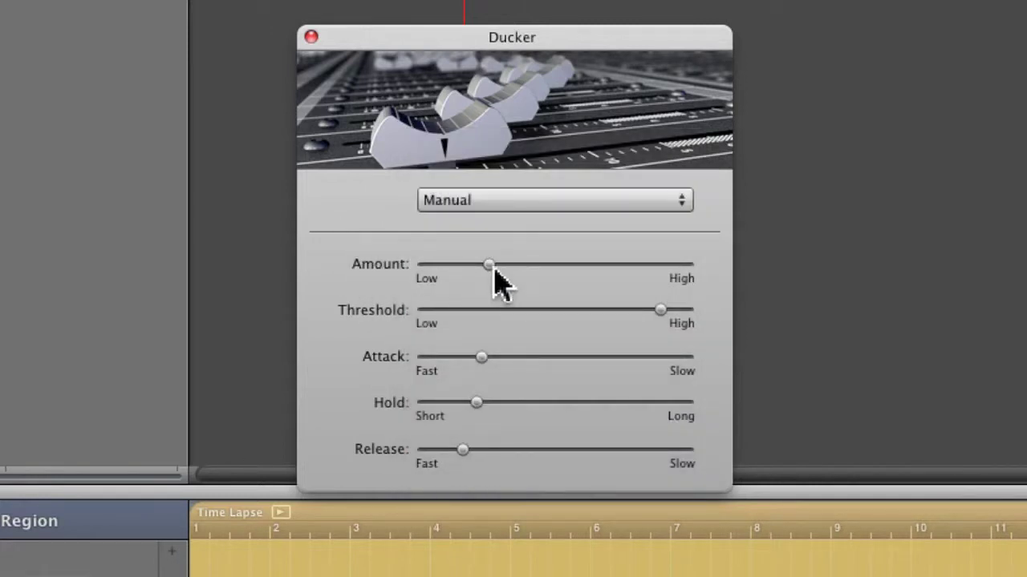
{"action": "mouse_move", "coordinate": [489, 268]}
{"action": "mouse_move", "coordinate": [488, 267]}
{"action": "left_mouse_down"}
{"action": "mouse_move", "coordinate": [568, 265]}
{"action": "mouse_move", "coordinate": [480, 271]}
{"action": "mouse_move", "coordinate": [490, 282]}
{"action": "left_mouse_up"}
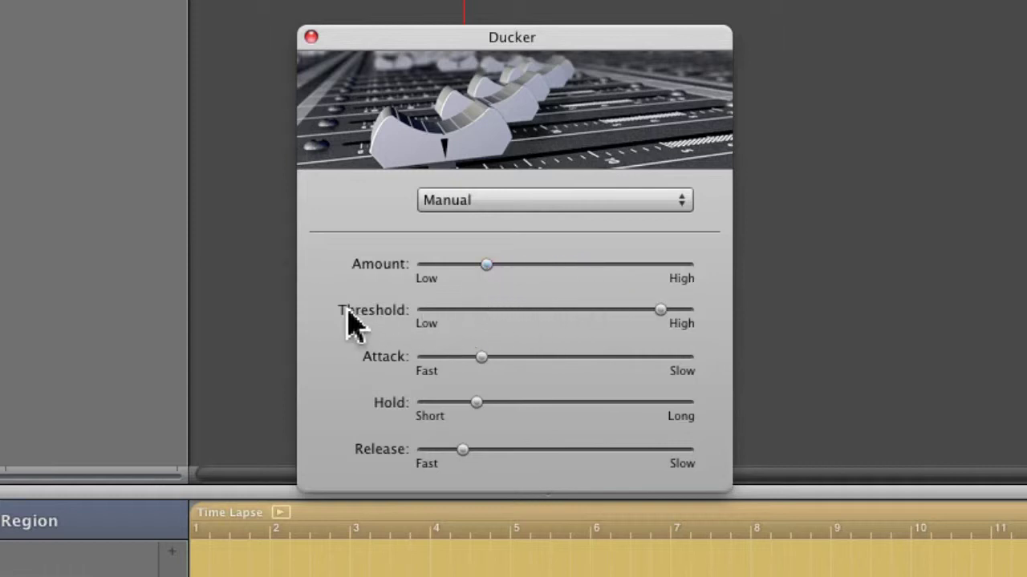
Inspect the Ducker's Threshold, Attack, Hold and Release settings.
{"action": "left_click", "coordinate": [661, 312]}
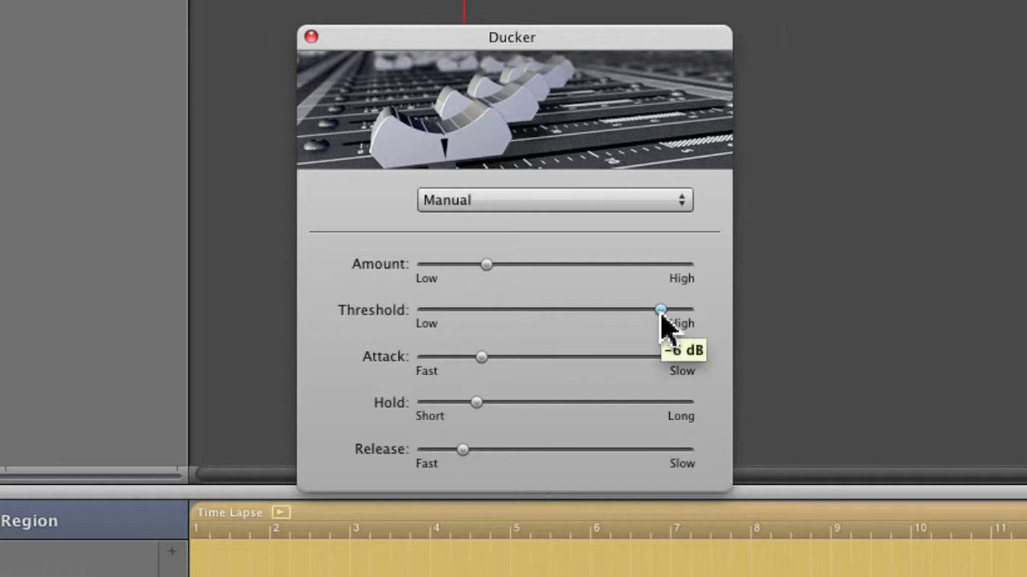
{"action": "left_click", "coordinate": [480, 359]}
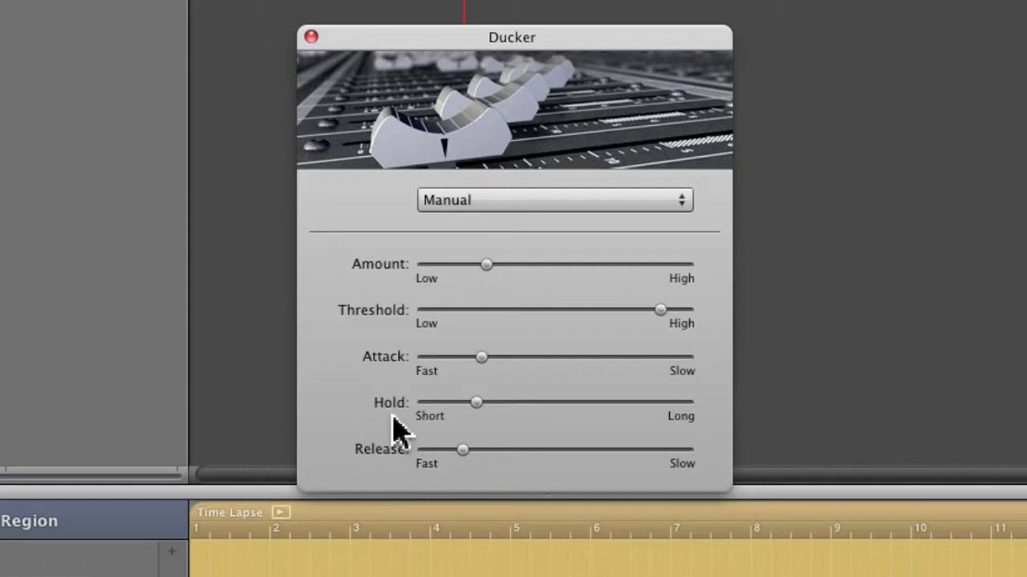
{"action": "left_click", "coordinate": [478, 403]}
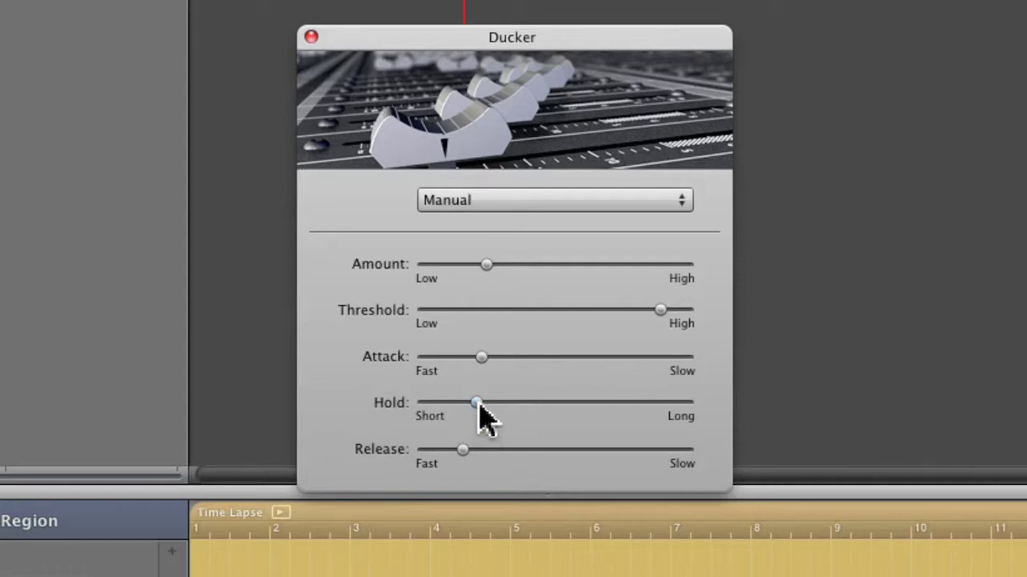
{"action": "left_click", "coordinate": [463, 451]}
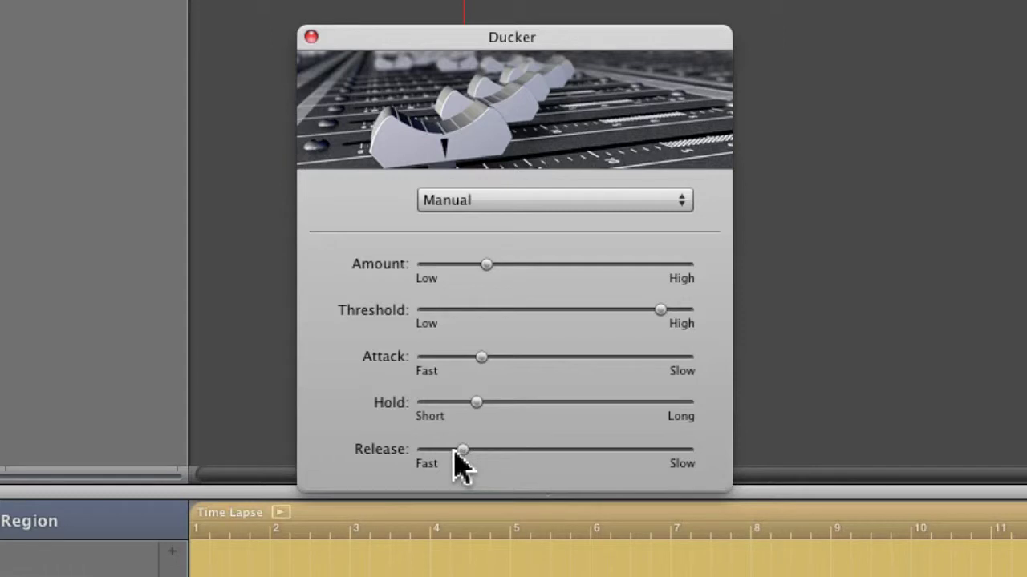
Review the available Ducker music reduction presets while keeping the Manual setting.
{"action": "left_click", "coordinate": [517, 200]}
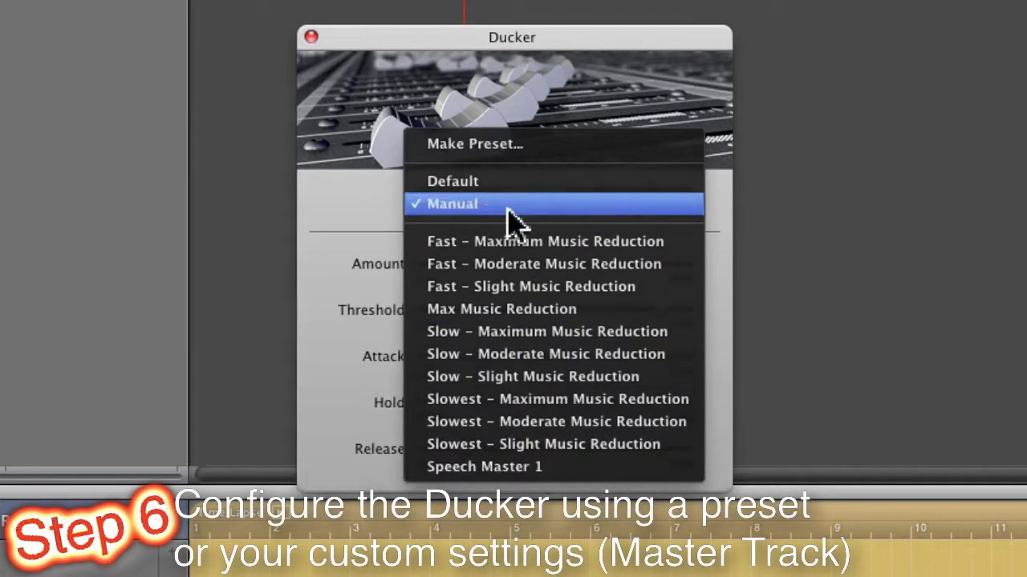
{"action": "left_click", "coordinate": [507, 95]}
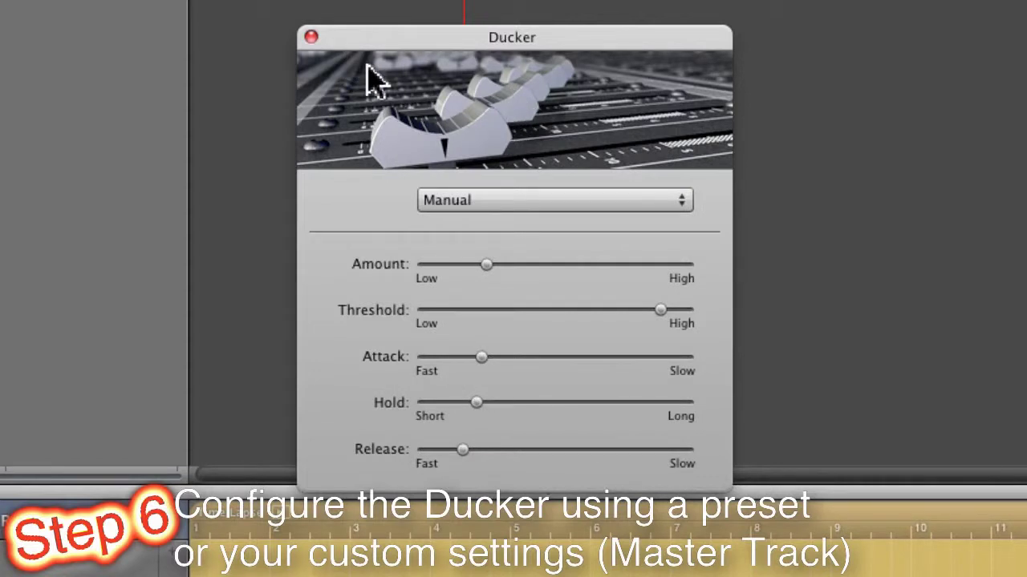
{"action": "left_click", "coordinate": [503, 204]}
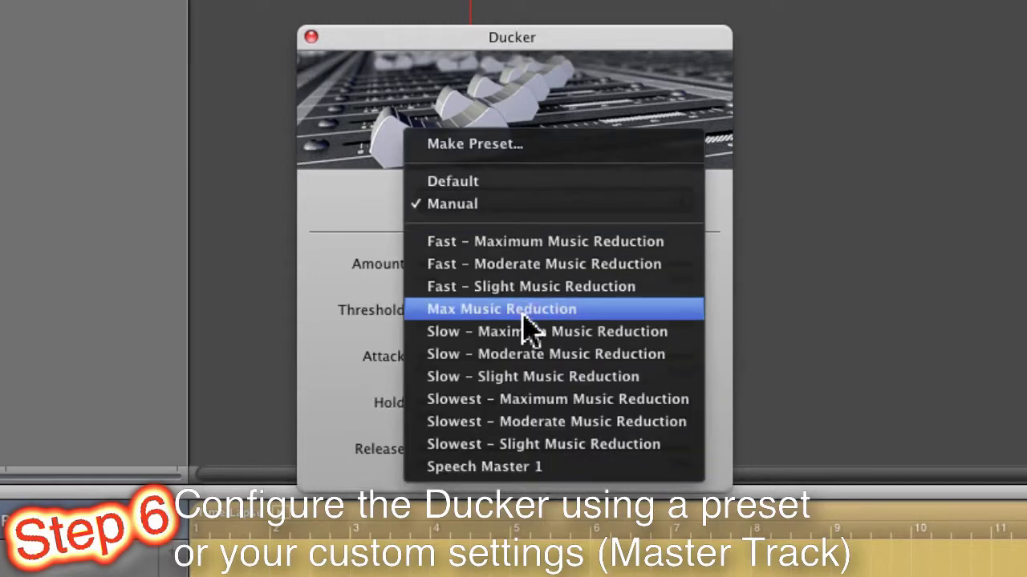
{"action": "left_click", "coordinate": [671, 73]}
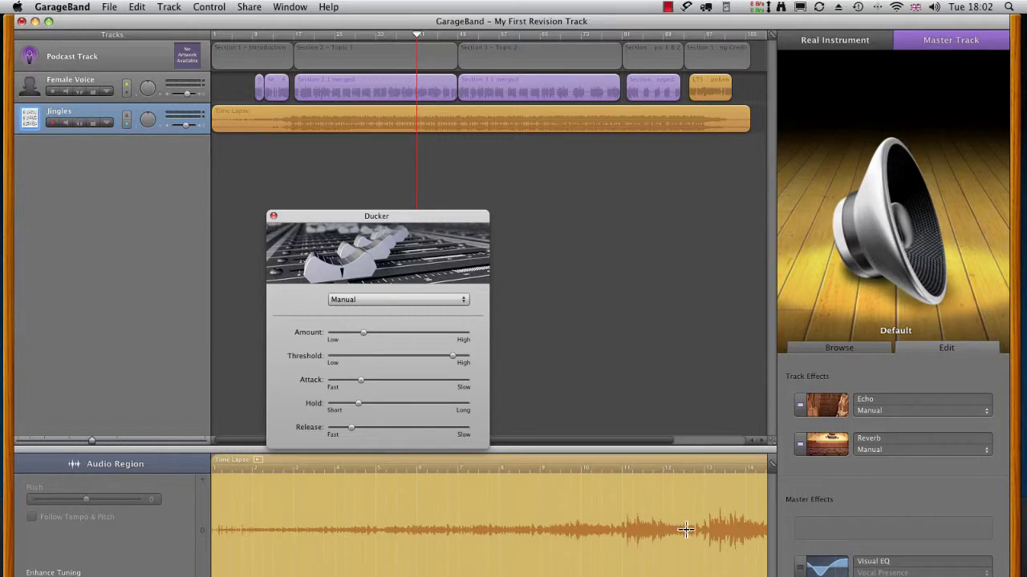
Close the Ducker settings and switch the master Compressor effect off and back on.
{"action": "left_click", "coordinate": [273, 215]}
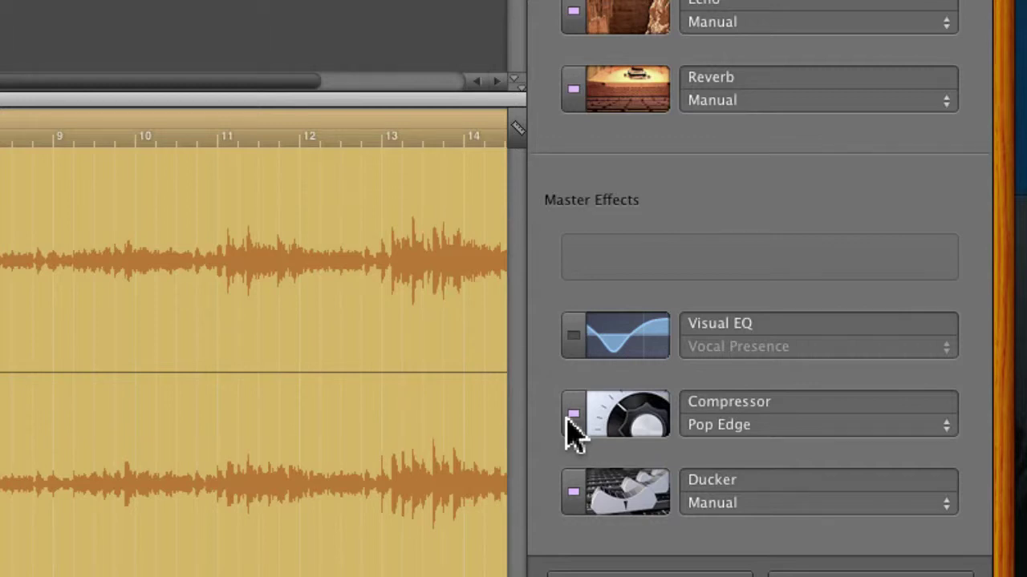
{"action": "left_click", "coordinate": [572, 415]}
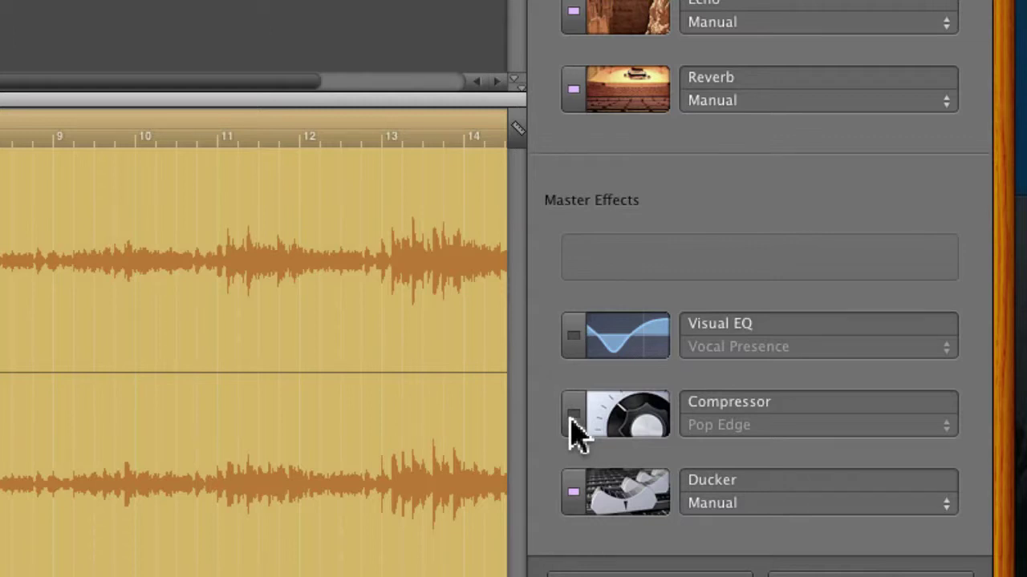
{"action": "left_click", "coordinate": [573, 426]}
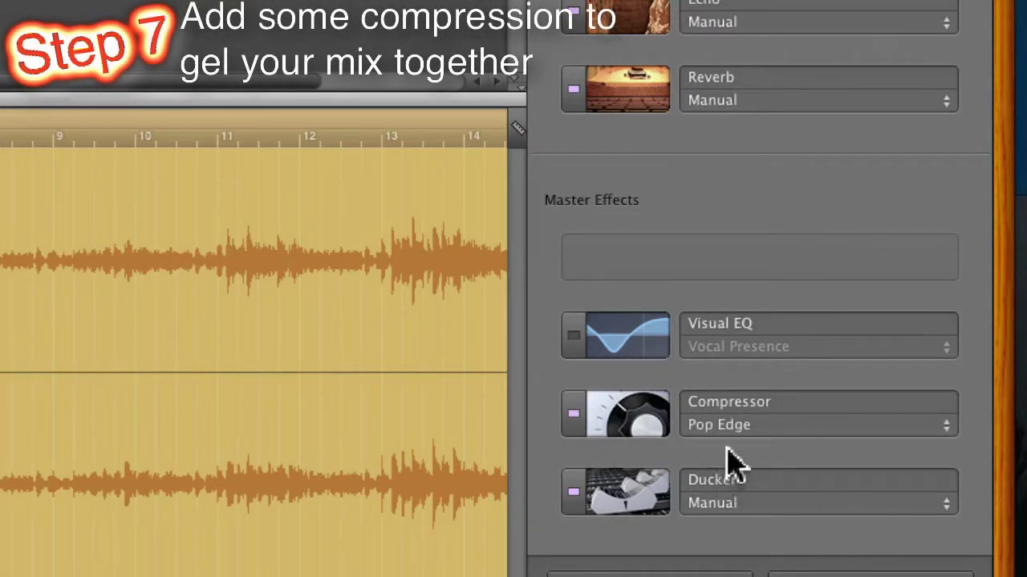
Try the Hip hop Sparkle and Jazz Warm presets on the master Compressor.
{"action": "left_click", "coordinate": [744, 426]}
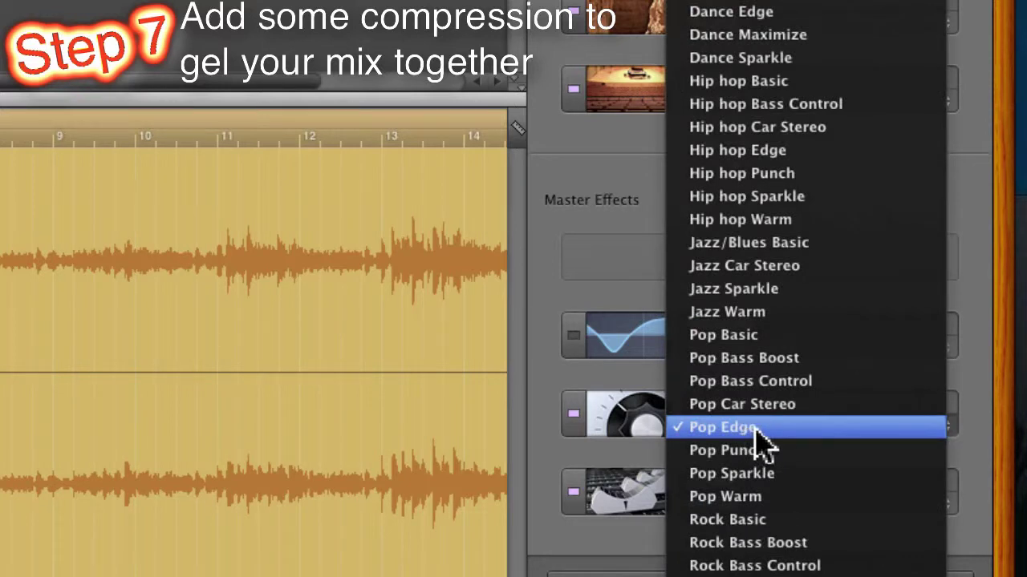
{"action": "left_click", "coordinate": [752, 200]}
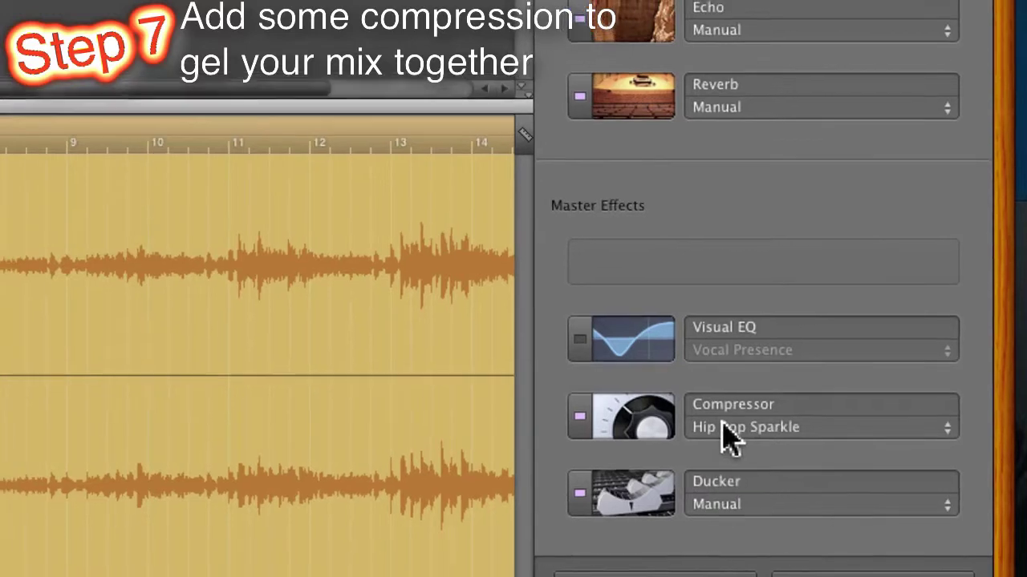
{"action": "left_click", "coordinate": [730, 437]}
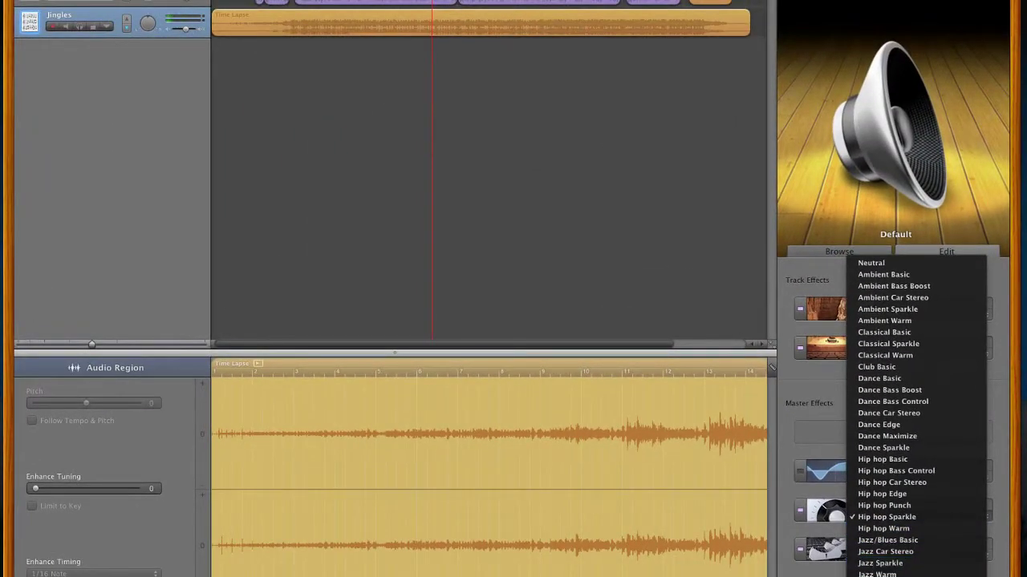
{"action": "left_click", "coordinate": [878, 576]}
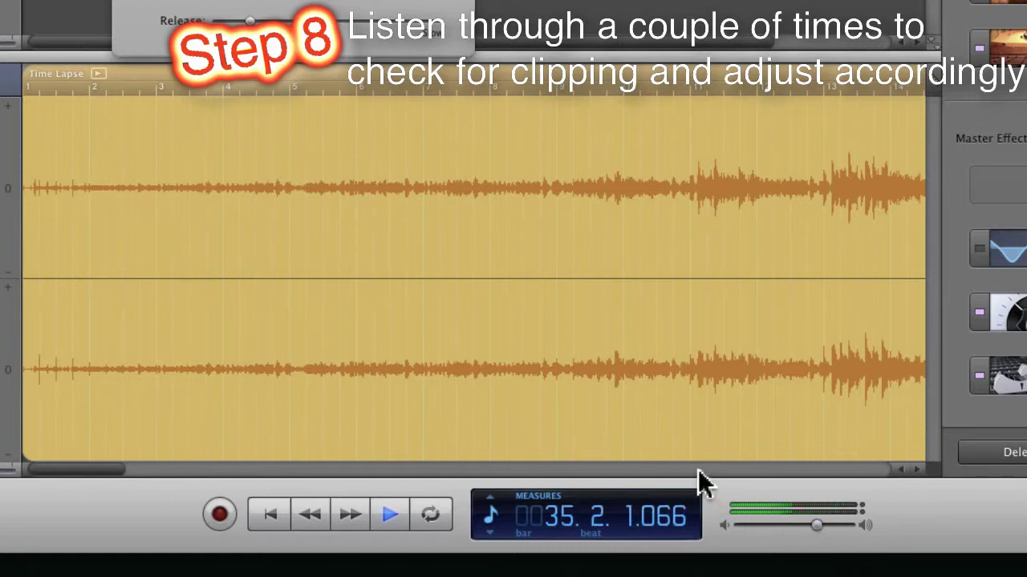
Raise the master output volume very slightly while the track plays.
{"action": "left_click", "coordinate": [818, 527]}
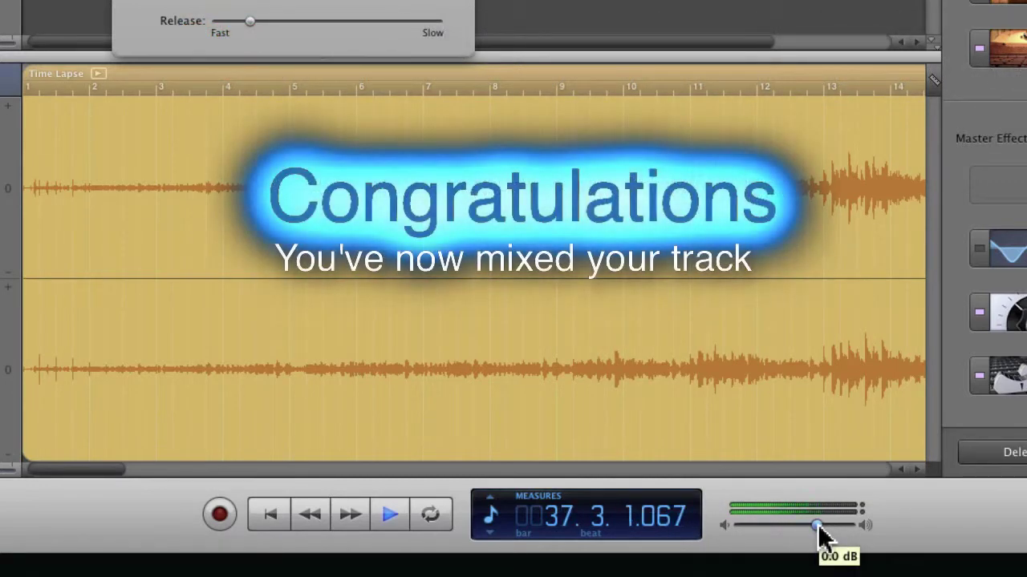
{"action": "mouse_move", "coordinate": [818, 527]}
{"action": "left_mouse_down"}
{"action": "mouse_move", "coordinate": [809, 529]}
{"action": "mouse_move", "coordinate": [819, 529]}
{"action": "left_mouse_up"}
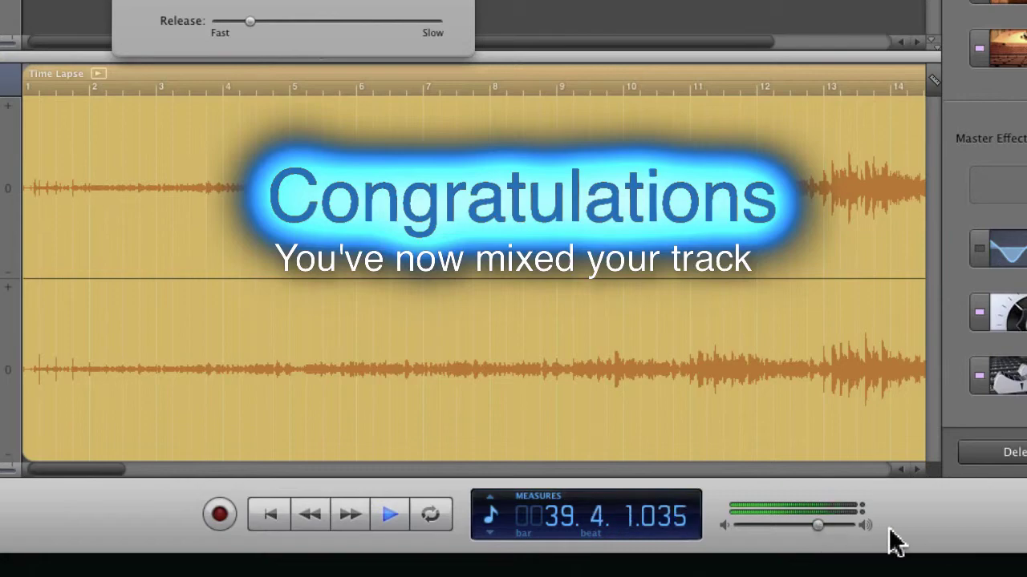